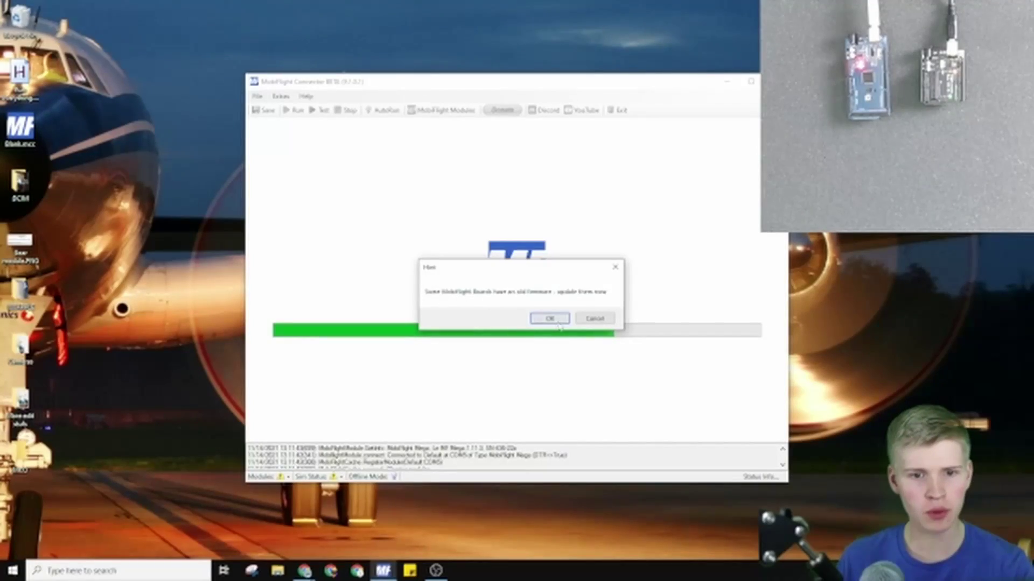
Step: Update the Mega's old firmware and flash MobiFlight firmware 1.12.0 onto the unknown Uno board
left_click(559, 320)
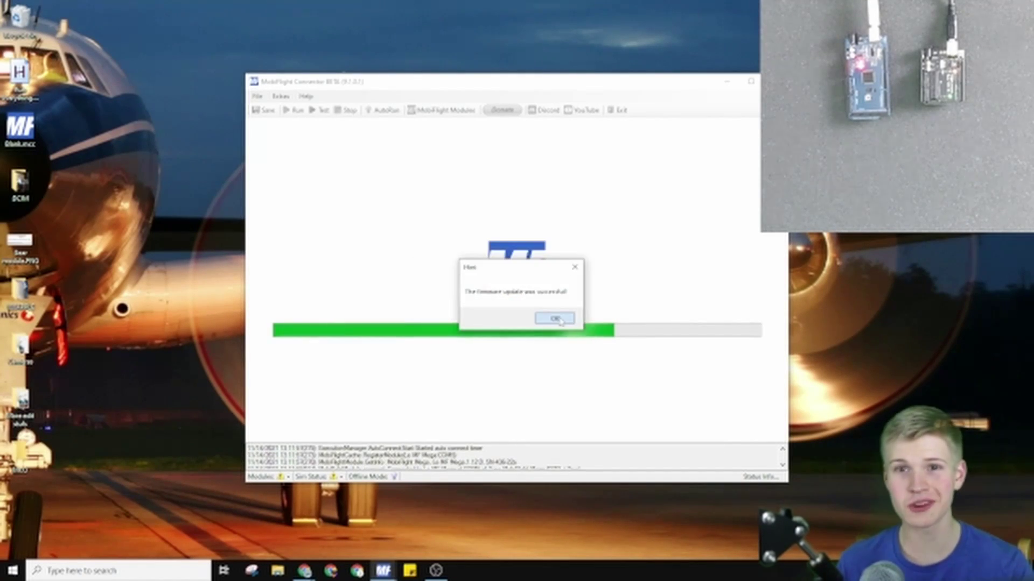
left_click(555, 318)
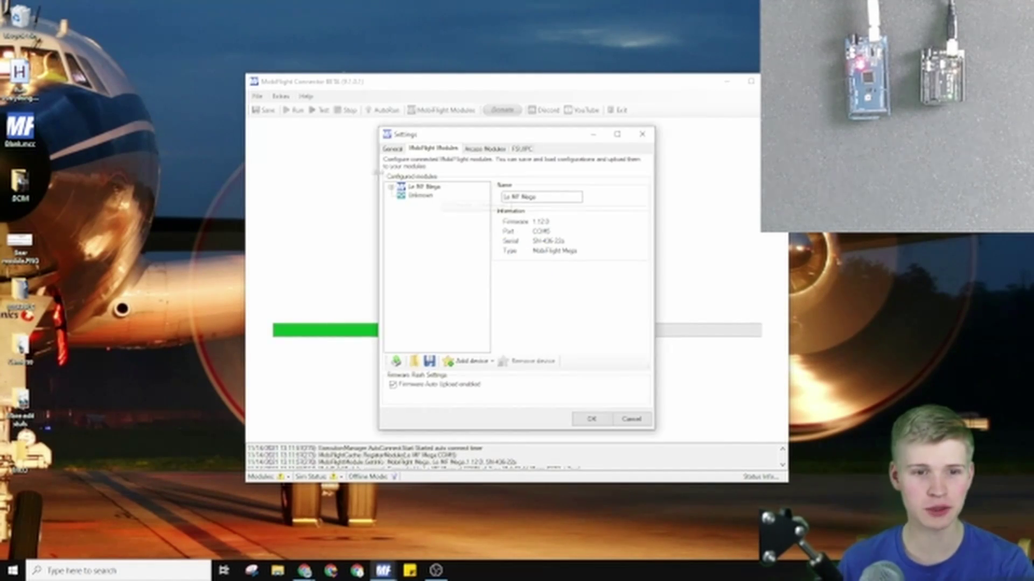
left_click(391, 187)
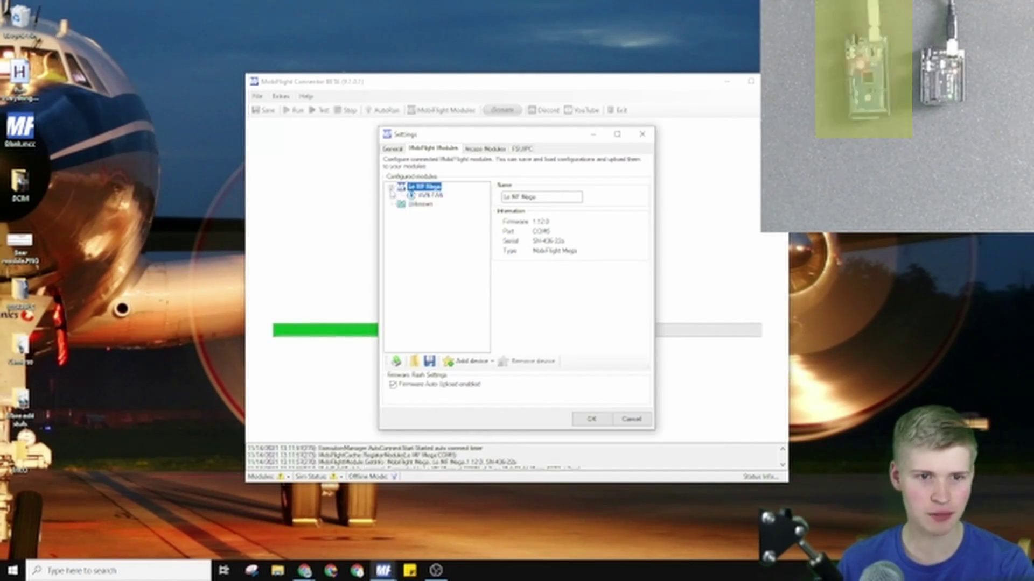
left_click(420, 204)
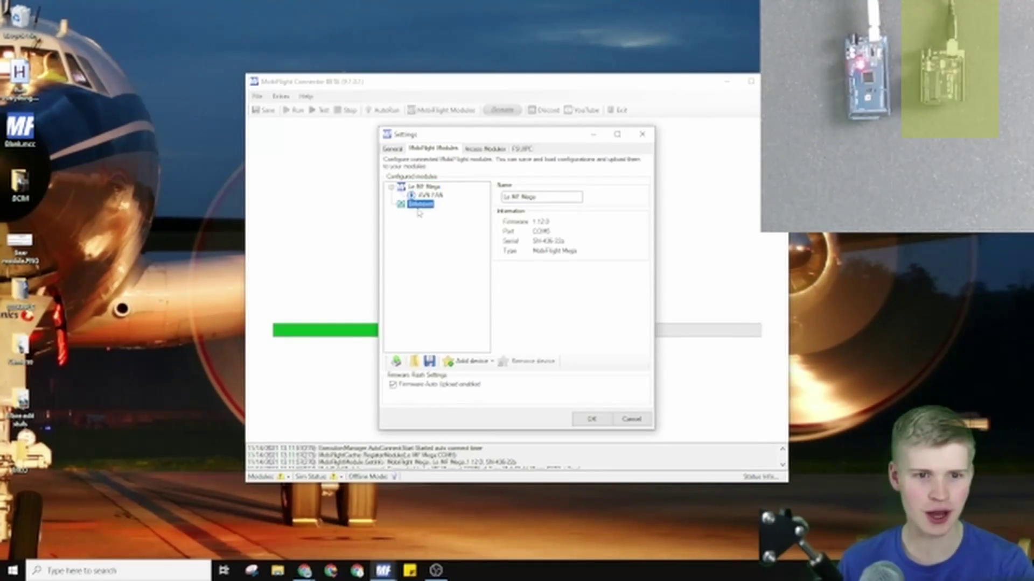
left_click(591, 419)
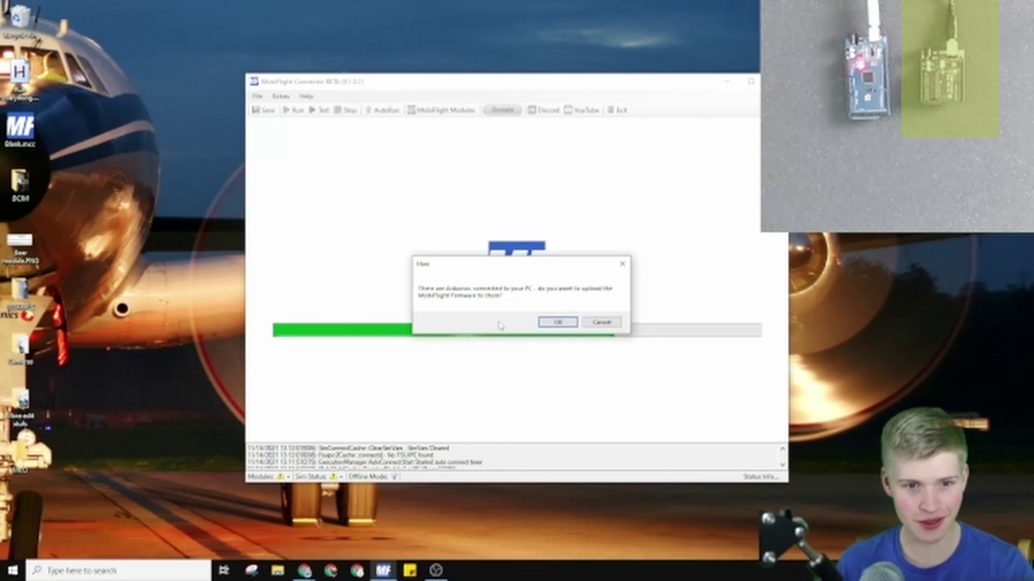
left_click(563, 325)
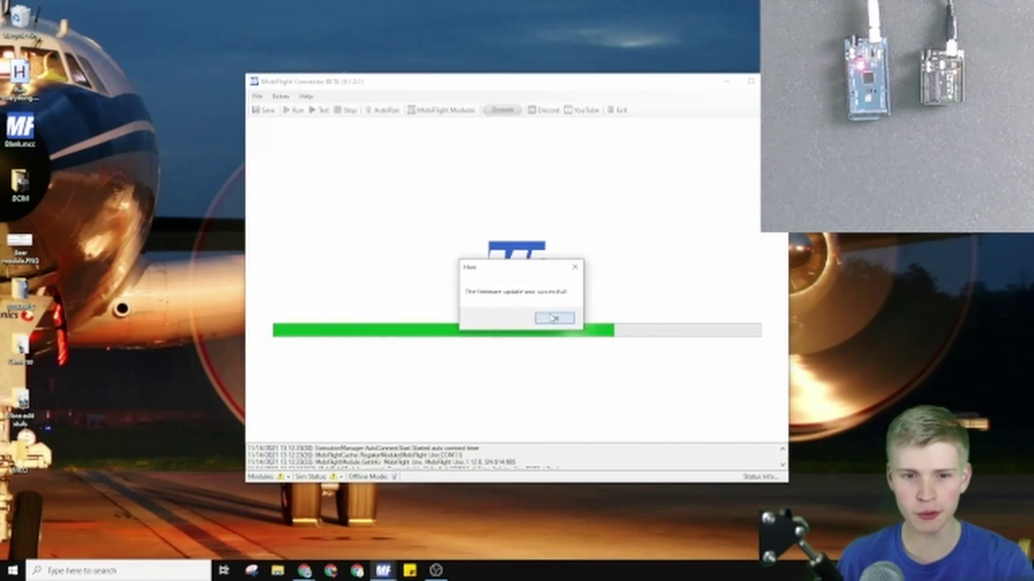
left_click(554, 318)
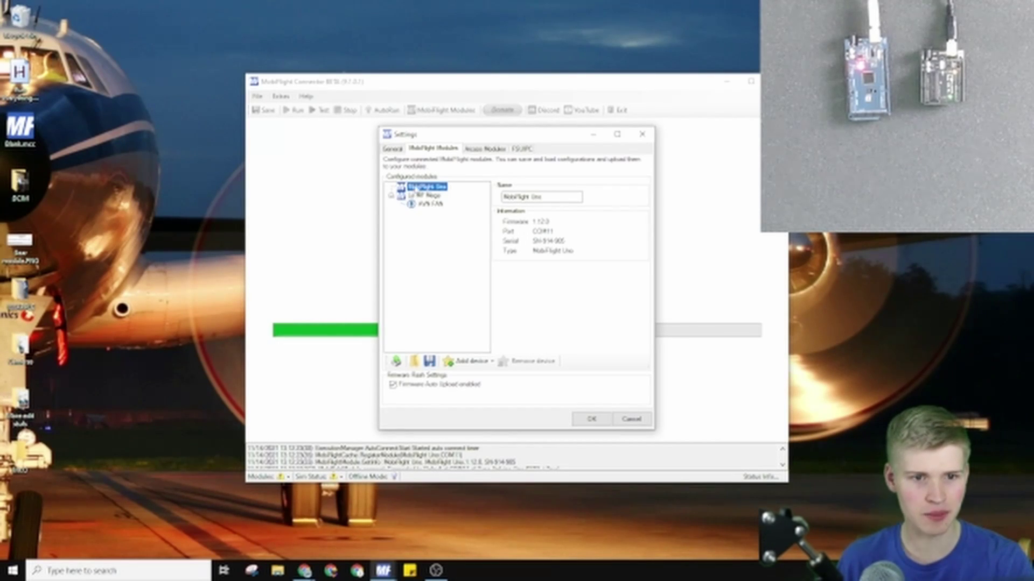
Step: Add a Button device called Switch, wired to pin 2, to the MobiFlight Uno module
left_click(426, 187)
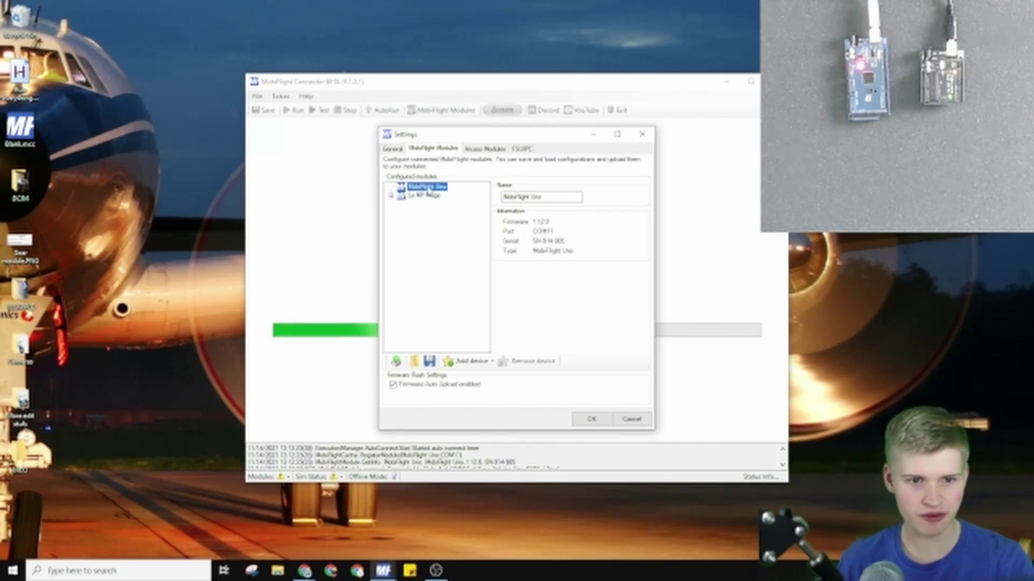
left_click(470, 362)
left_click(475, 335)
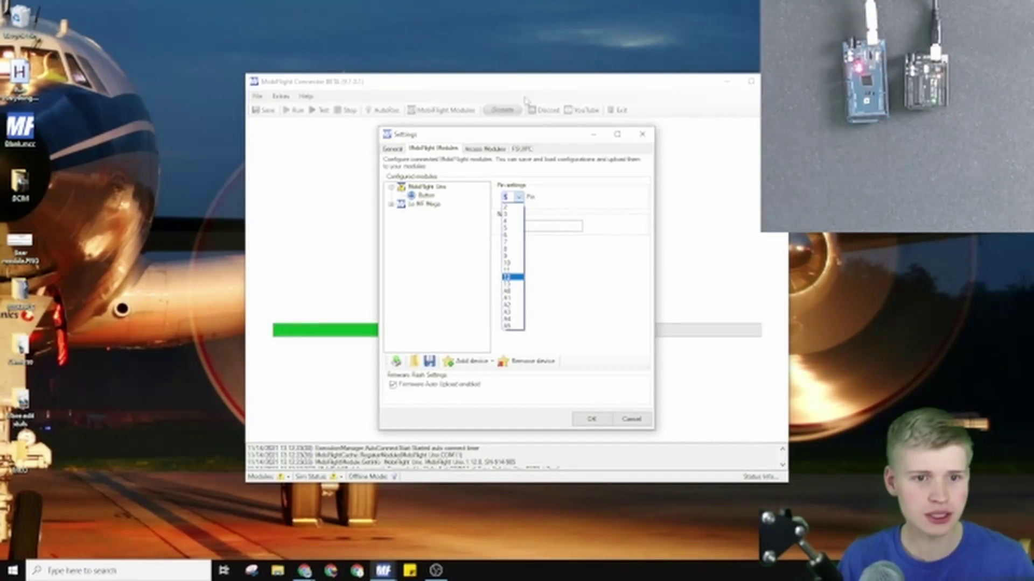
left_click(515, 210)
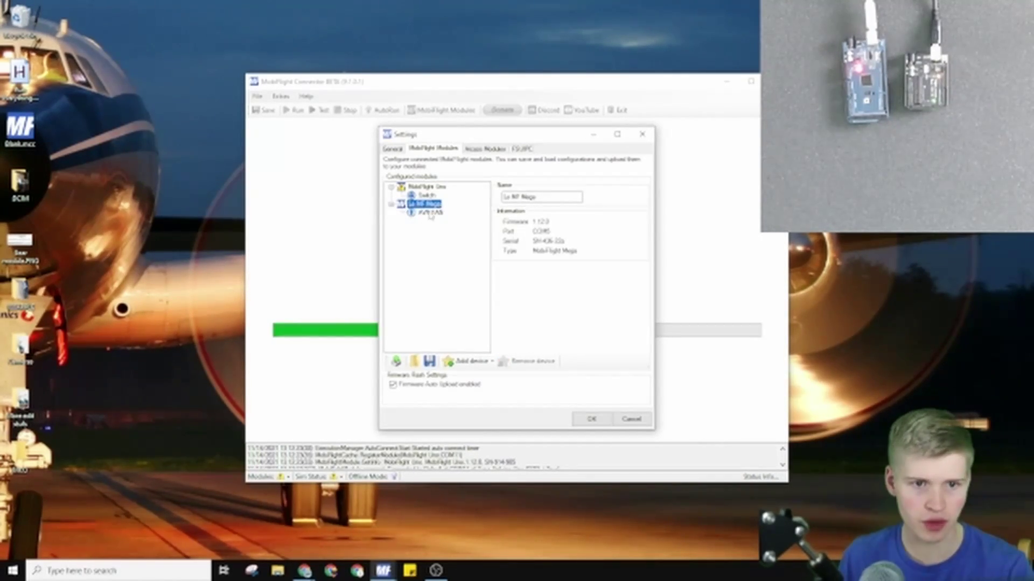
Step: Add a Button device named Switch on pin 2 to the Le MF Mega
left_click(430, 213)
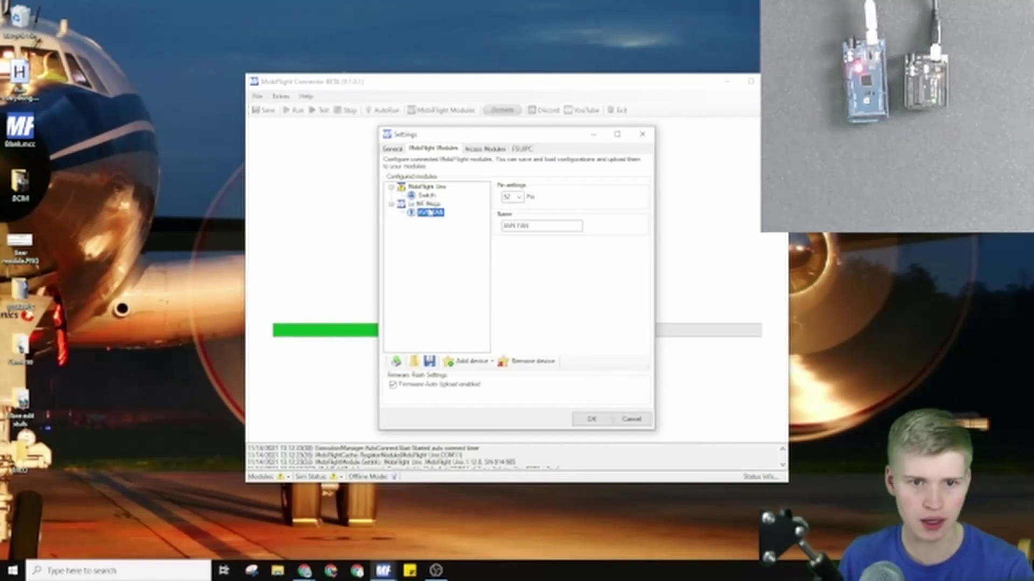
left_click(455, 361)
left_click(471, 333)
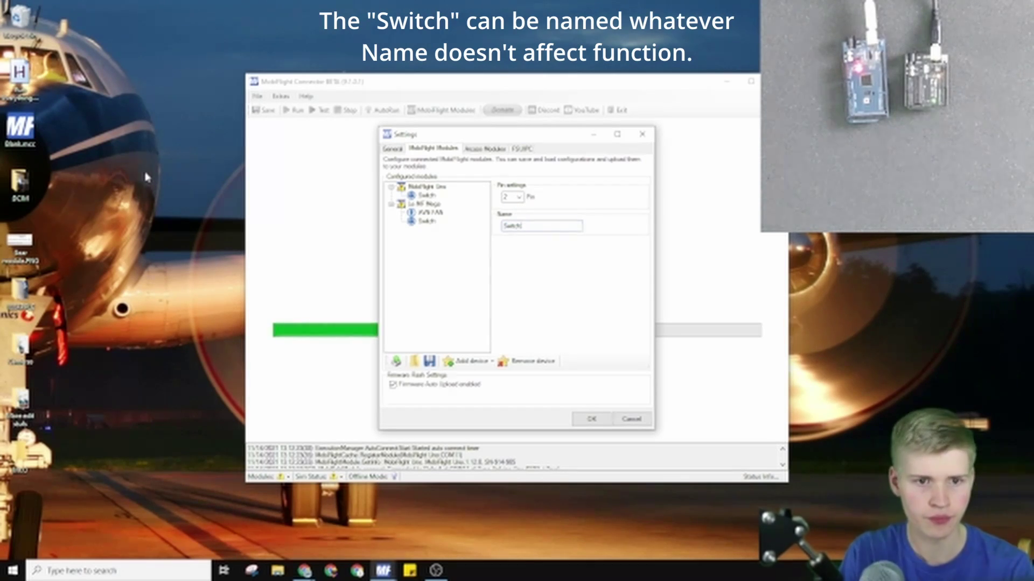
Step: Upload the module configuration to the boards and confirm the upload finished
left_click(396, 361)
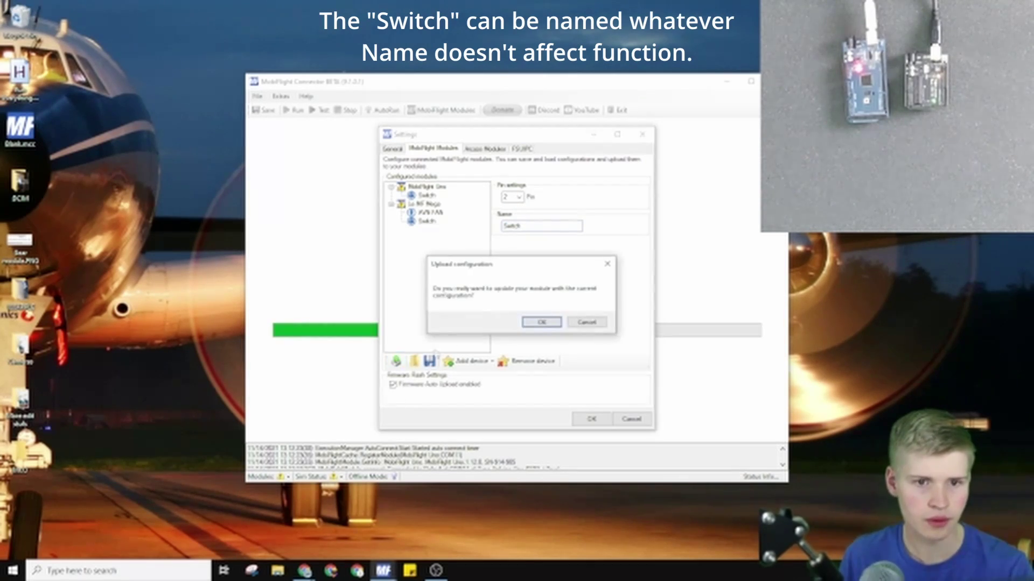
left_click(541, 323)
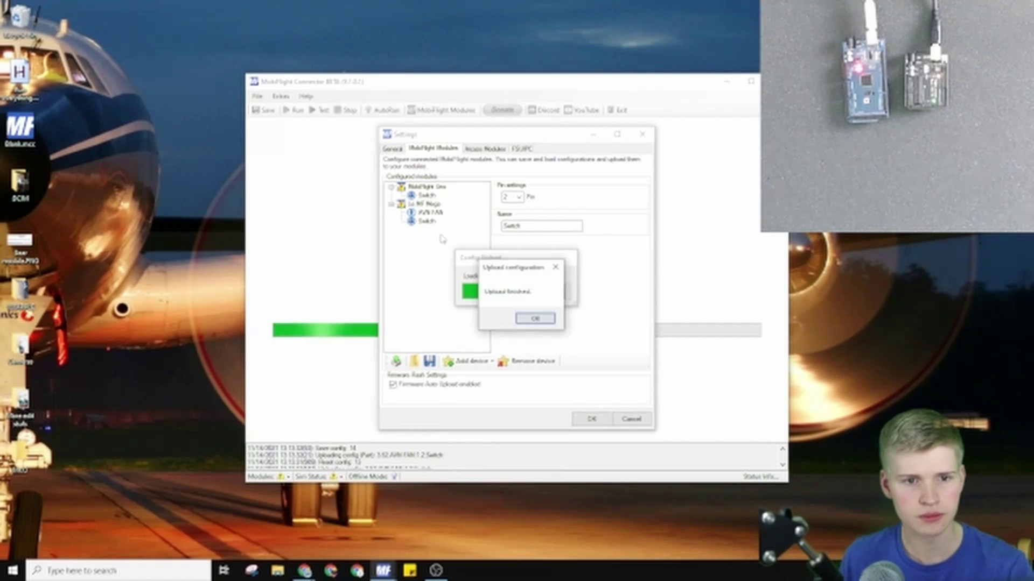
left_click(544, 322)
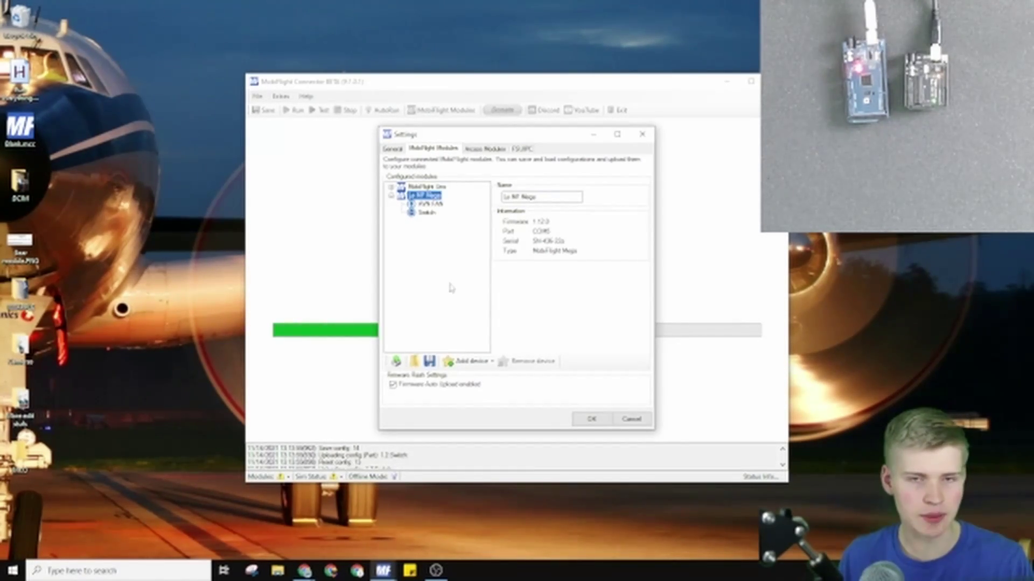
Step: Create an active input configuration named 'Landing Gear'
left_click(591, 420)
left_click(280, 124)
left_click(315, 159)
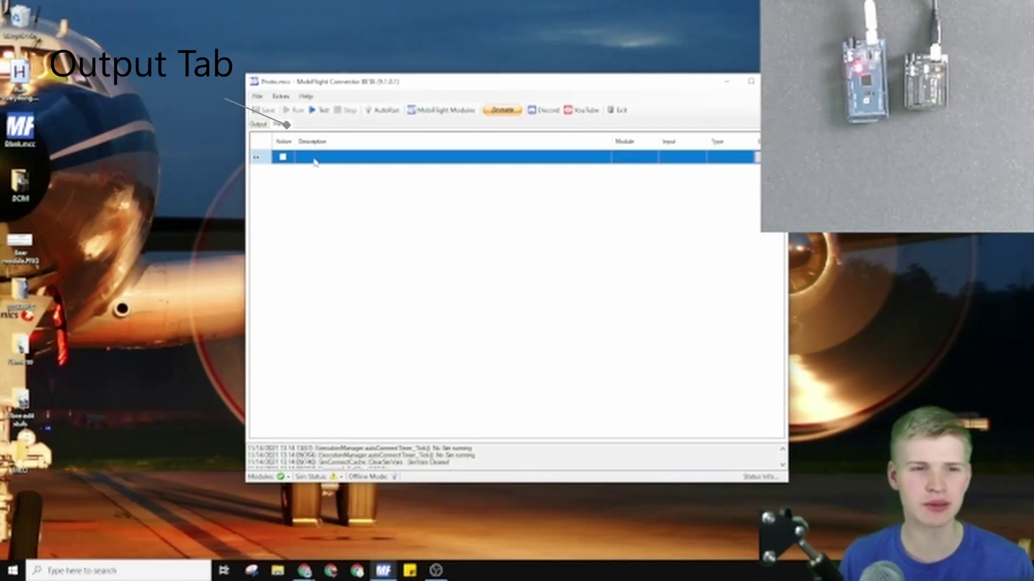
left_click(312, 154)
type("Landing Gear")
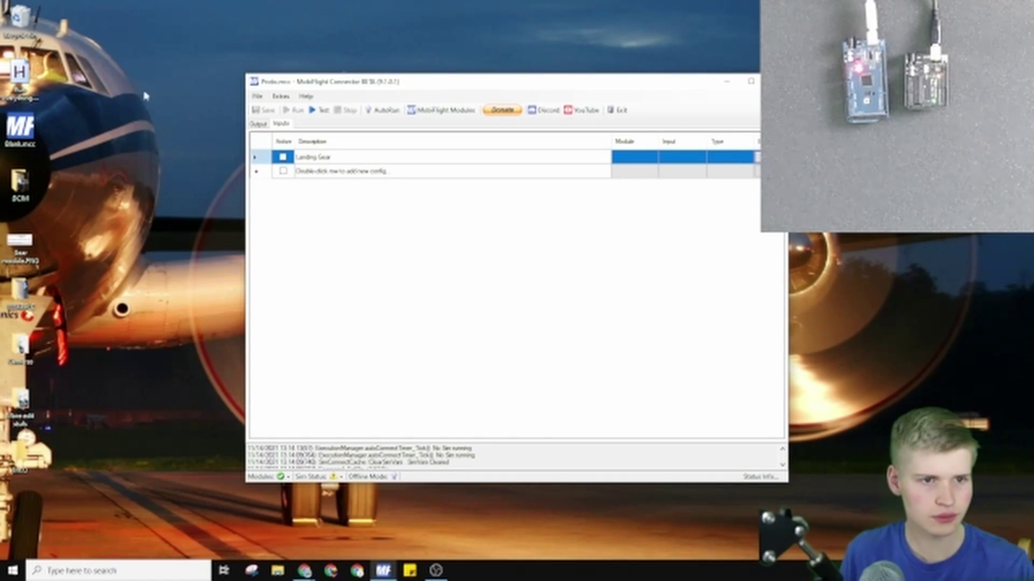
left_click(283, 157)
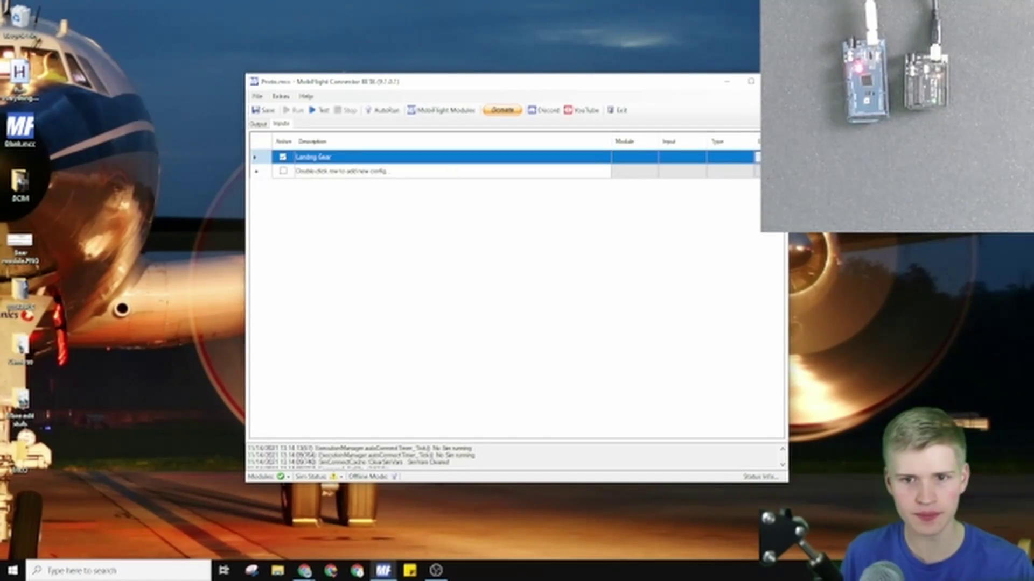
Step: Set the Landing Gear input to use the MobiFlight Uno's Switch device
left_click(757, 157)
left_click(473, 152)
left_click(488, 193)
left_click(460, 217)
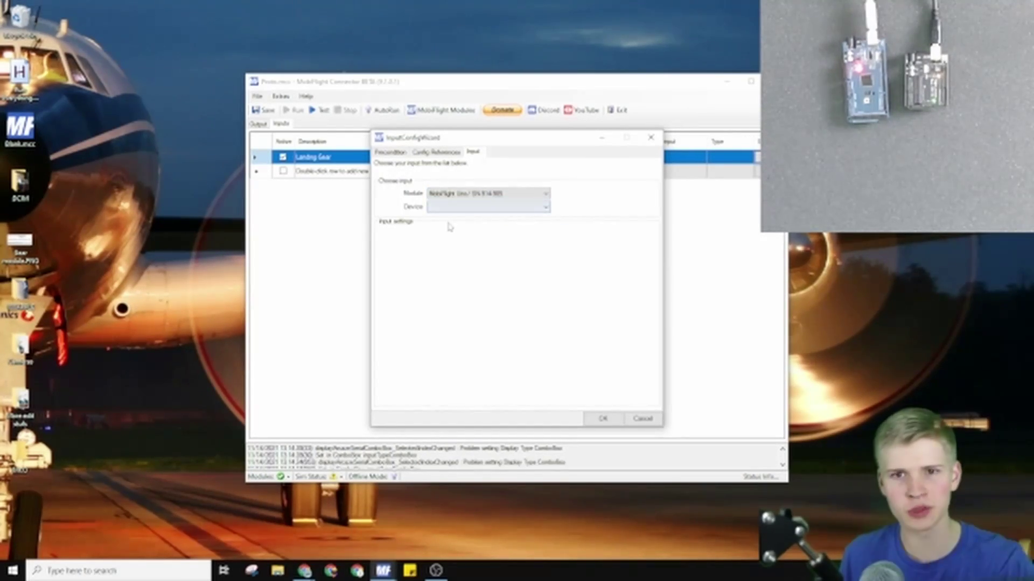
left_click(452, 215)
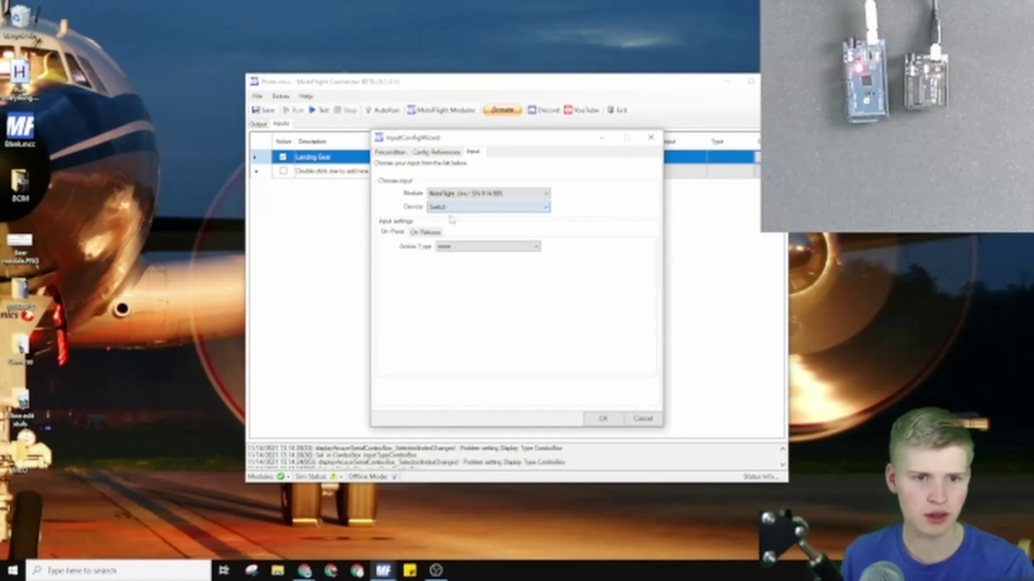
Step: Make On Press send the MSFS2020 event Microsoft/Generic/Gear GEAR_UP
left_click(451, 246)
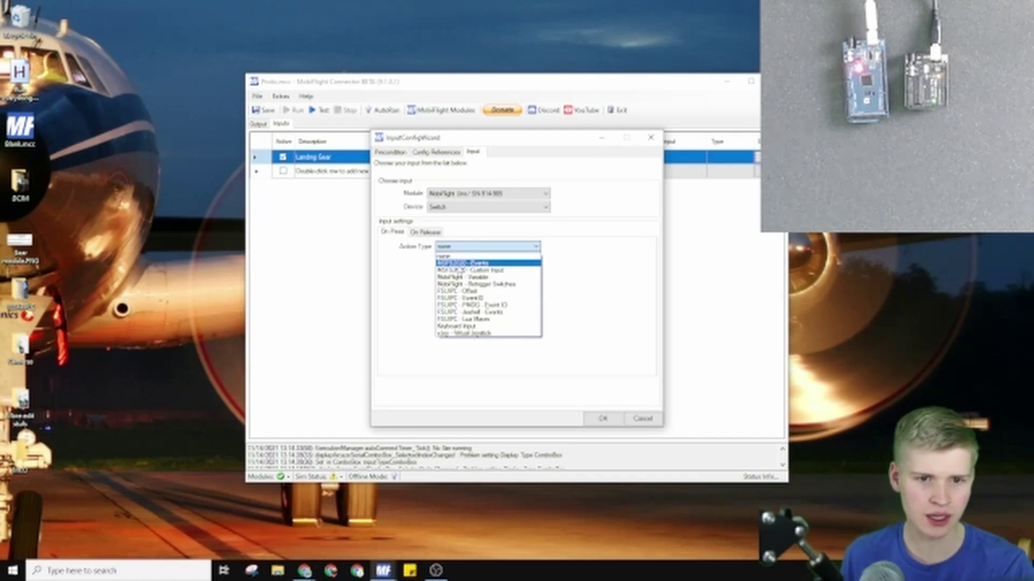
left_click(475, 263)
left_click(638, 270)
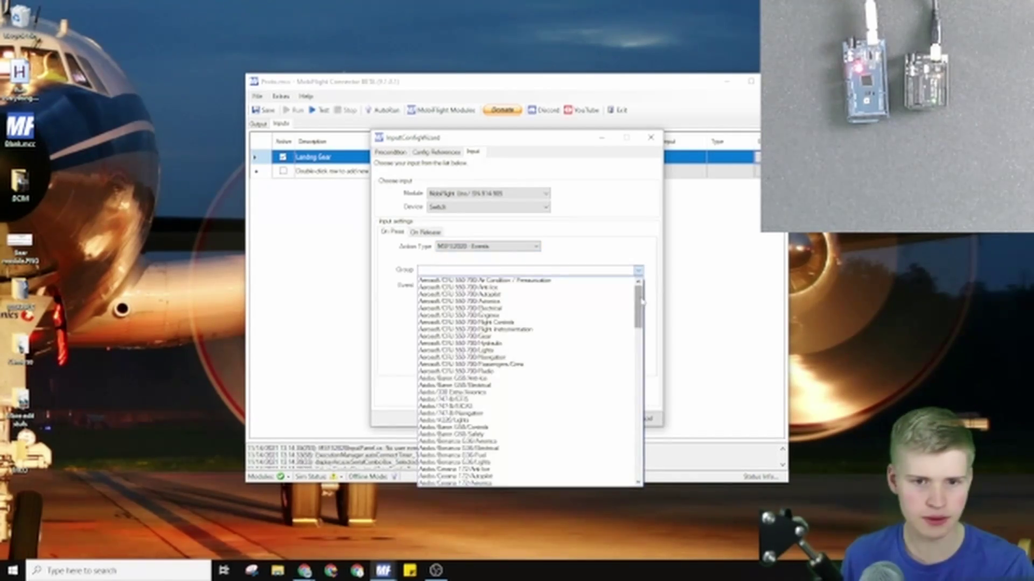
left_click_drag(642, 302, 636, 428)
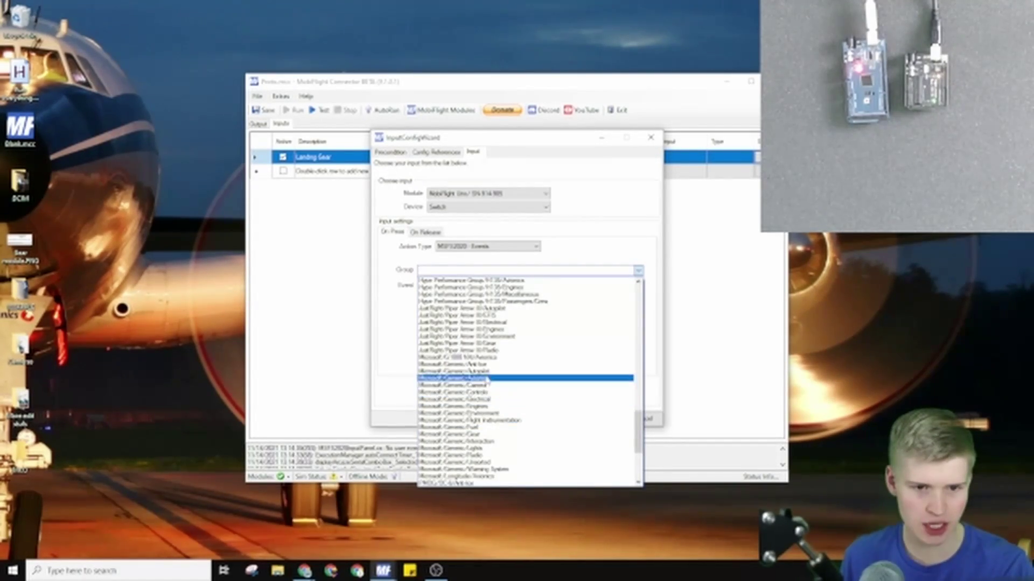
left_click(469, 434)
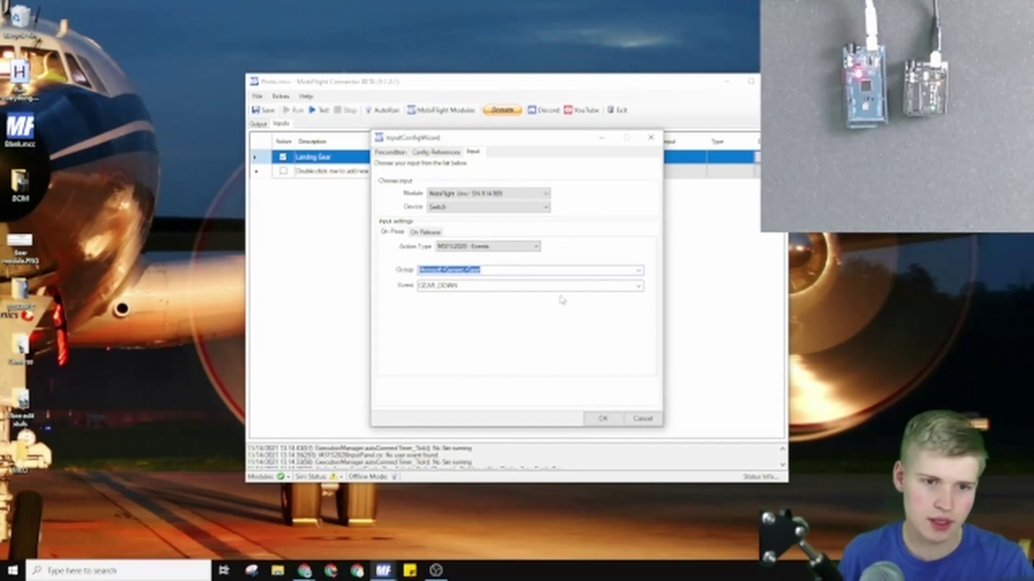
left_click(637, 295)
left_click(463, 302)
Step: Make On Release send Microsoft/Generic/Gear GEAR_DOWN and save the input
left_click(425, 232)
left_click(444, 247)
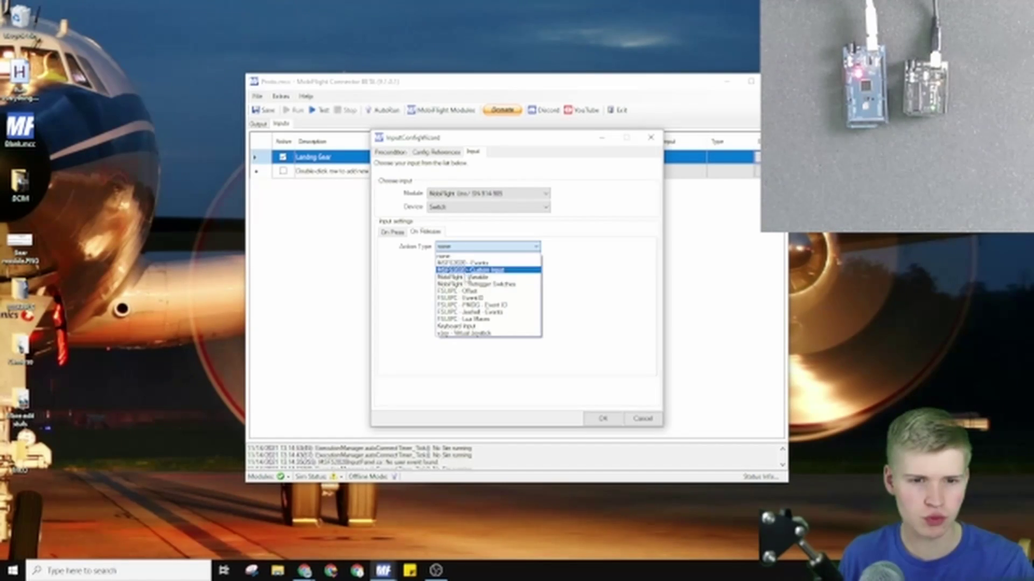
left_click(474, 263)
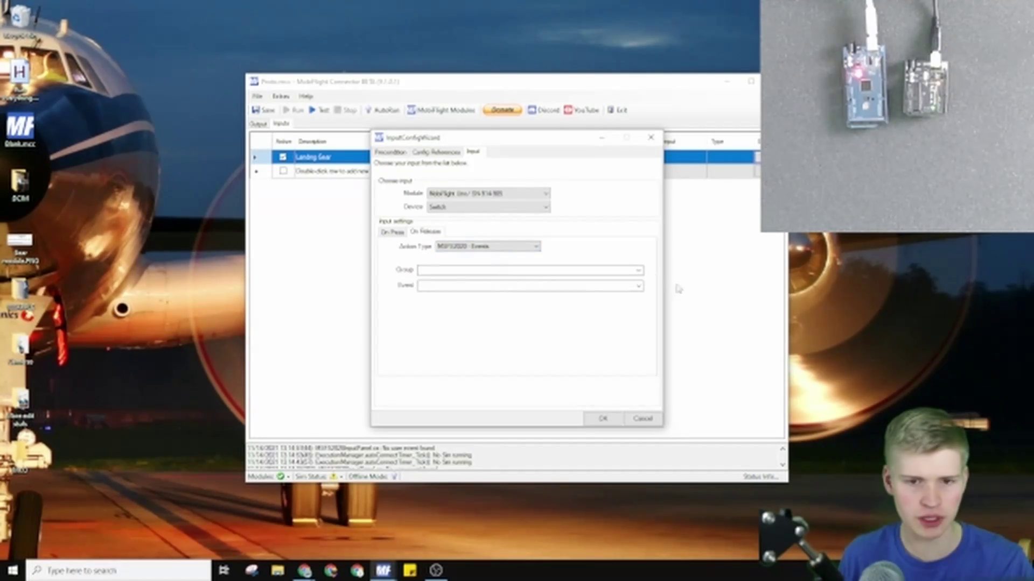
left_click(638, 270)
scroll(592, 415, "down", 15)
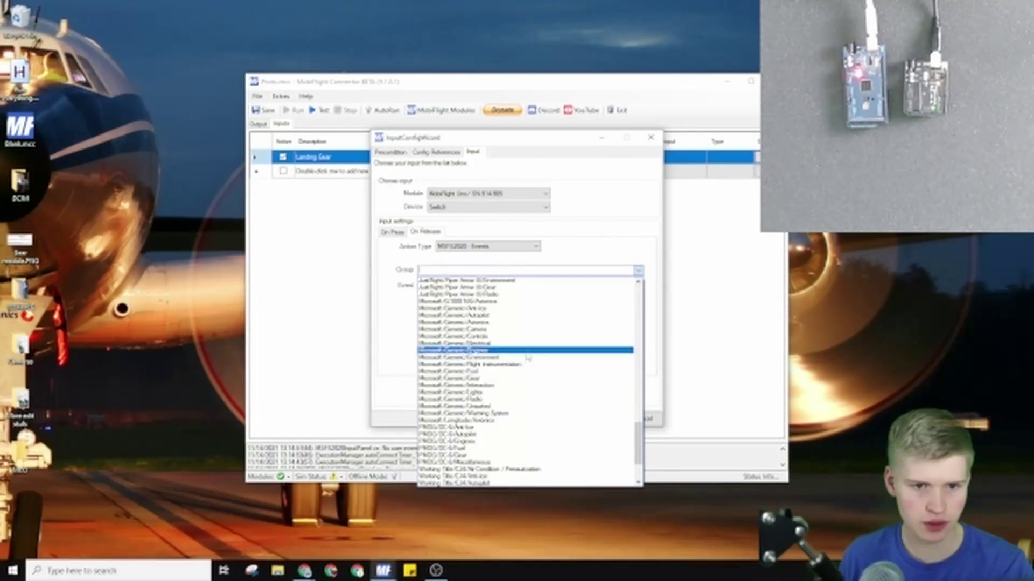
left_click(538, 378)
left_click(609, 419)
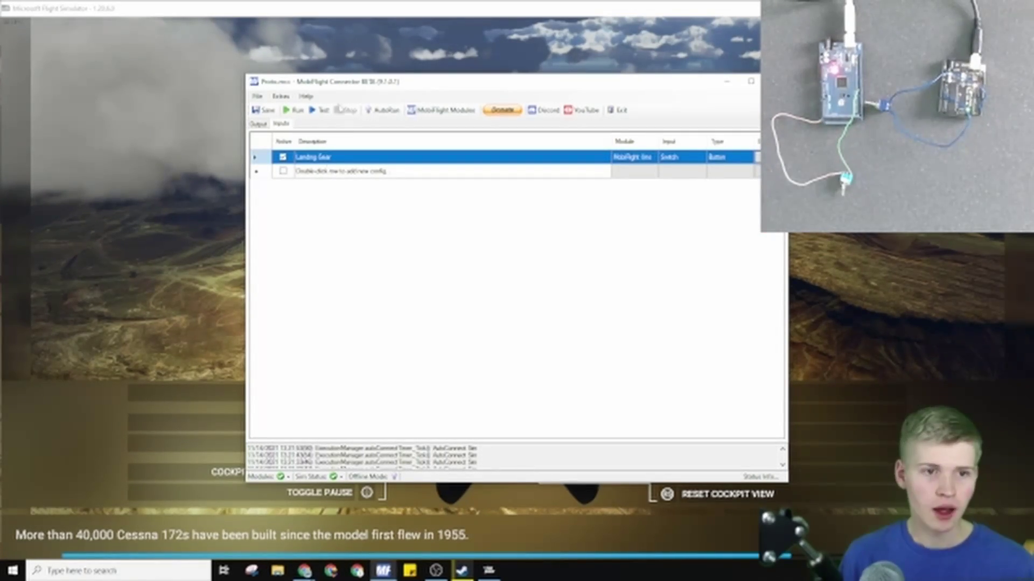
Step: Duplicate the Landing Gear row and assign the copy to the Mega's Switch device
left_click(362, 159)
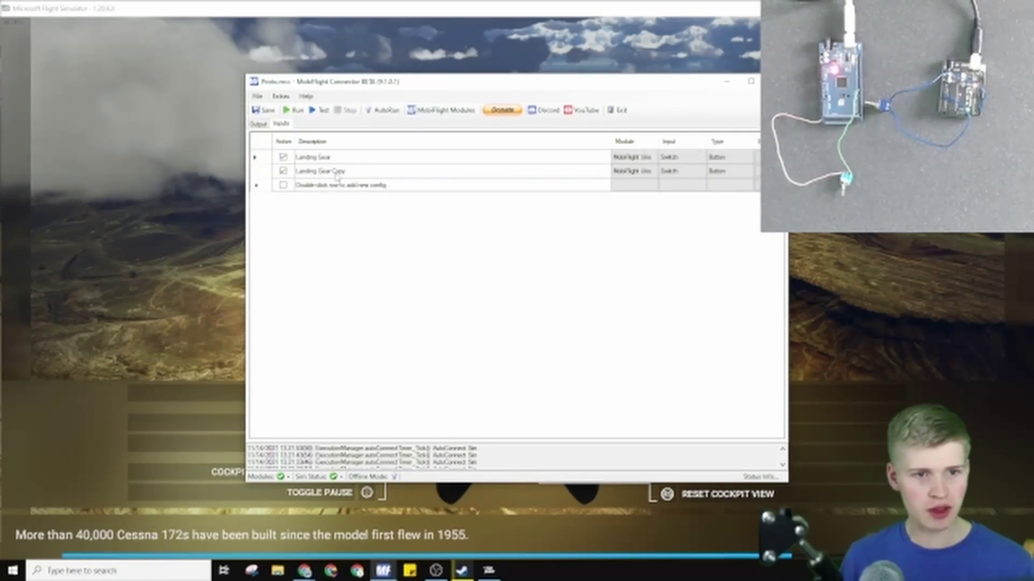
left_click(284, 171)
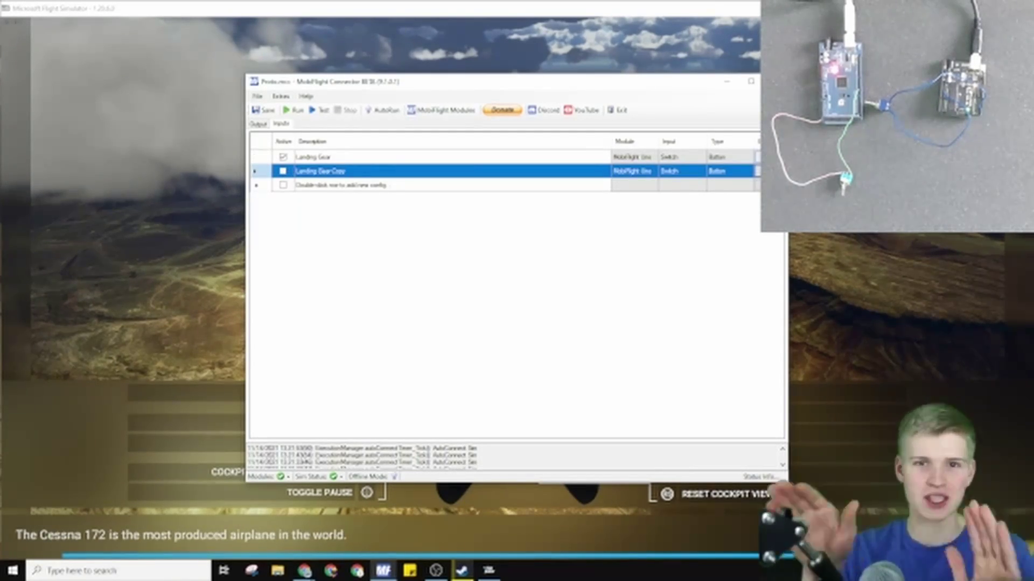
left_click(757, 171)
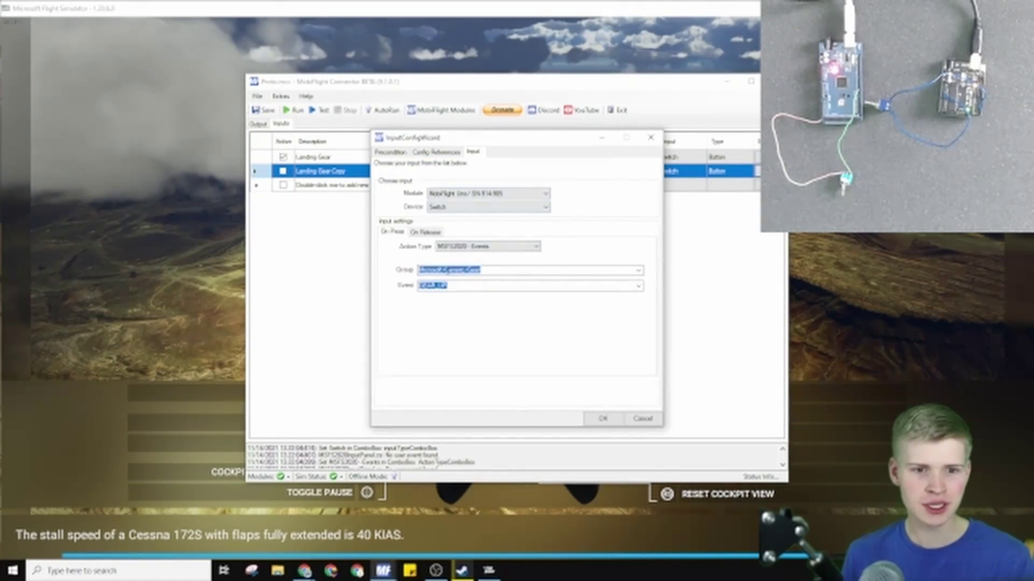
left_click(450, 199)
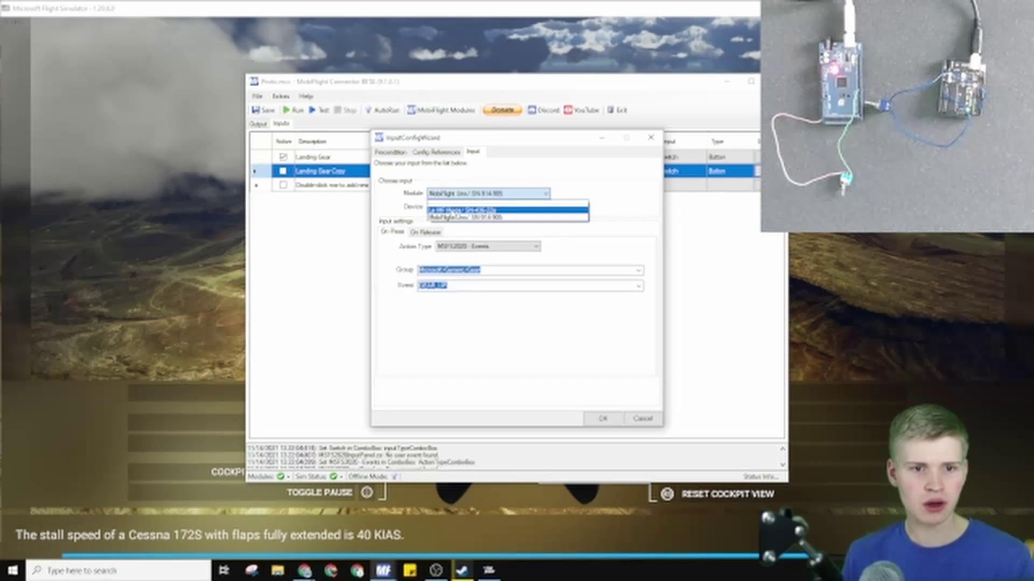
left_click(456, 210)
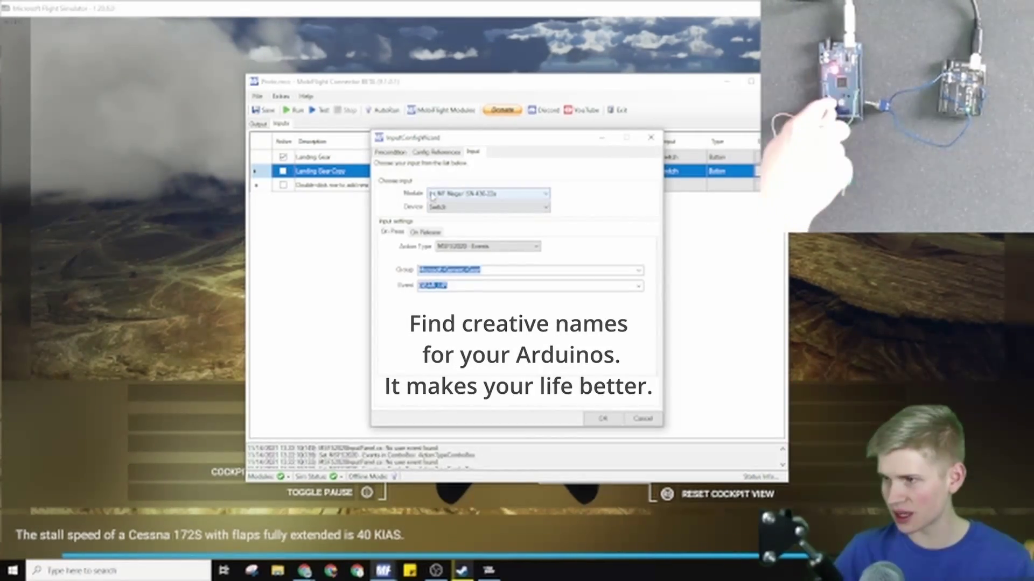
left_click(469, 209)
left_click(603, 419)
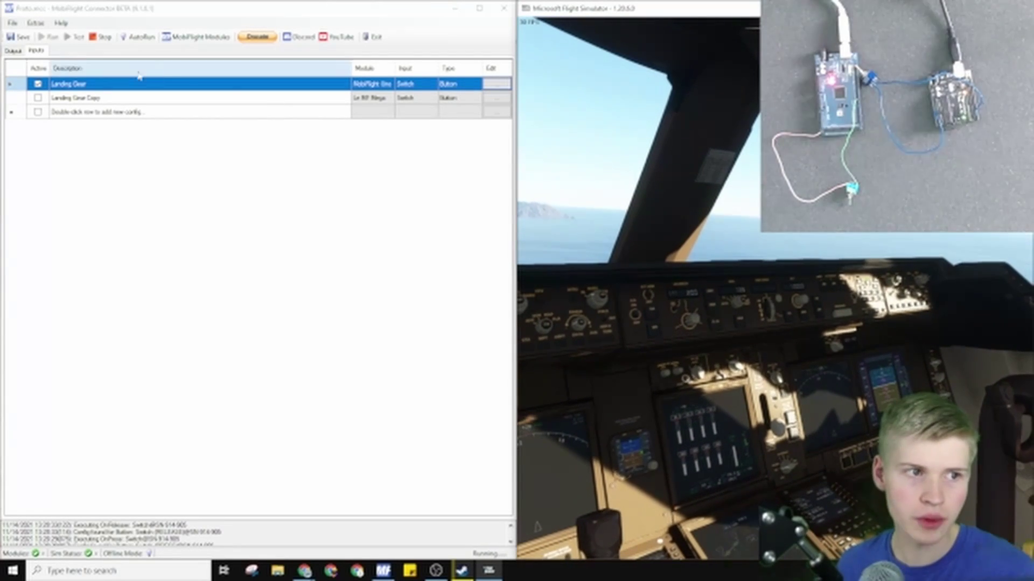
left_click(496, 84)
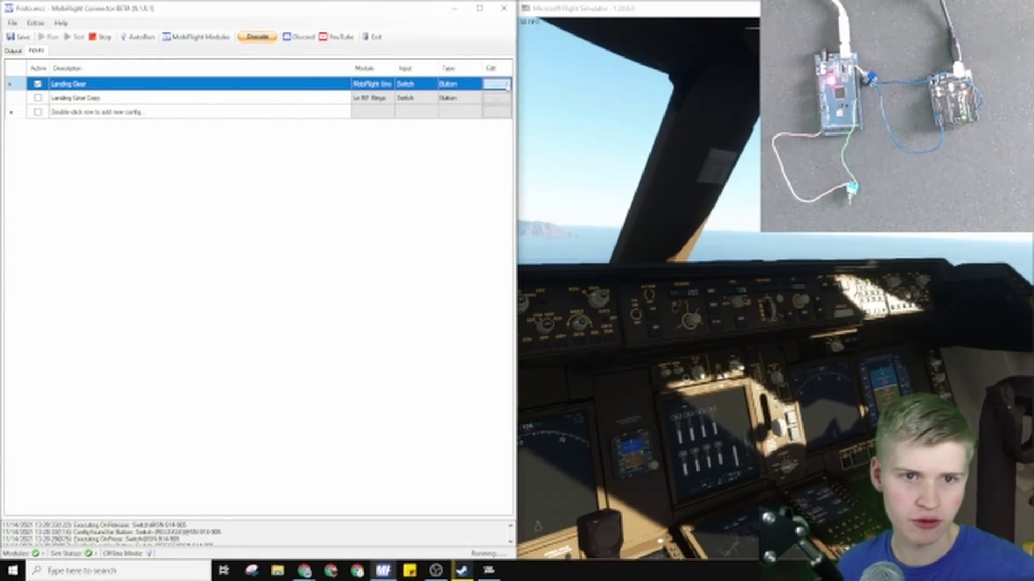
left_click(381, 286)
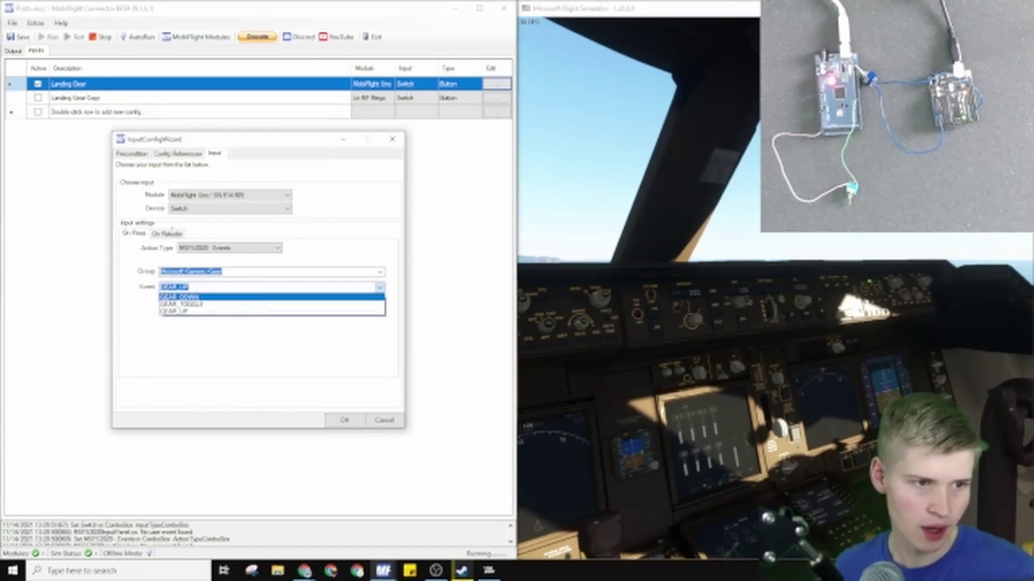
left_click(181, 236)
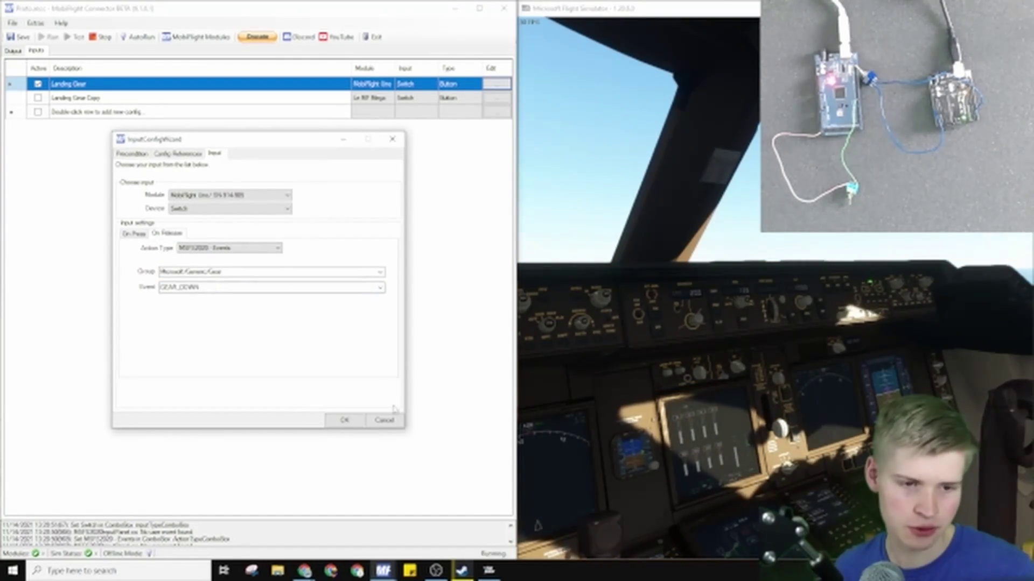
left_click(384, 421)
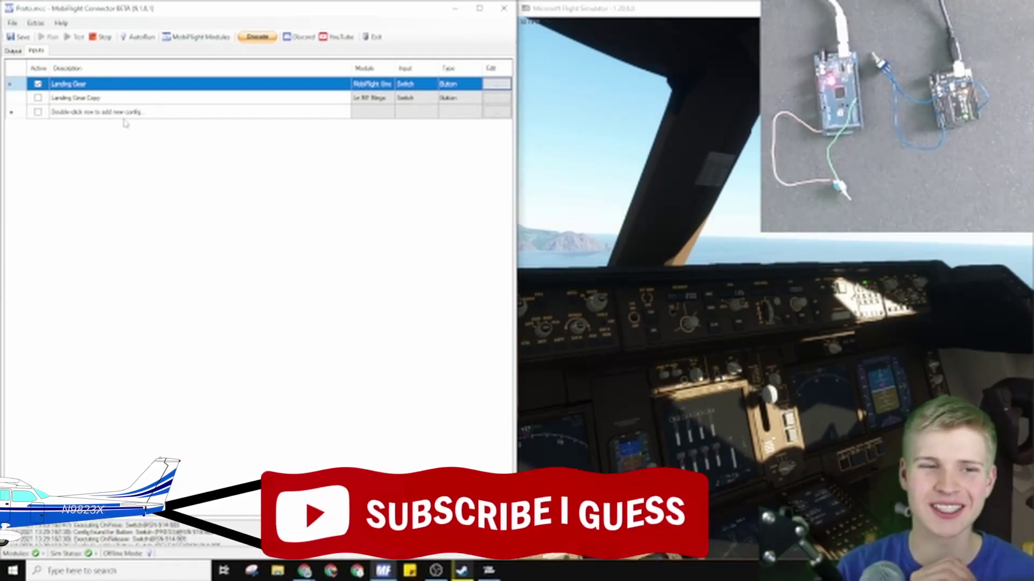
Step: Activate Landing Gear Copy, deactivate Landing Gear, and restart the connector with Stop then Run
left_click(38, 98)
left_click(45, 84)
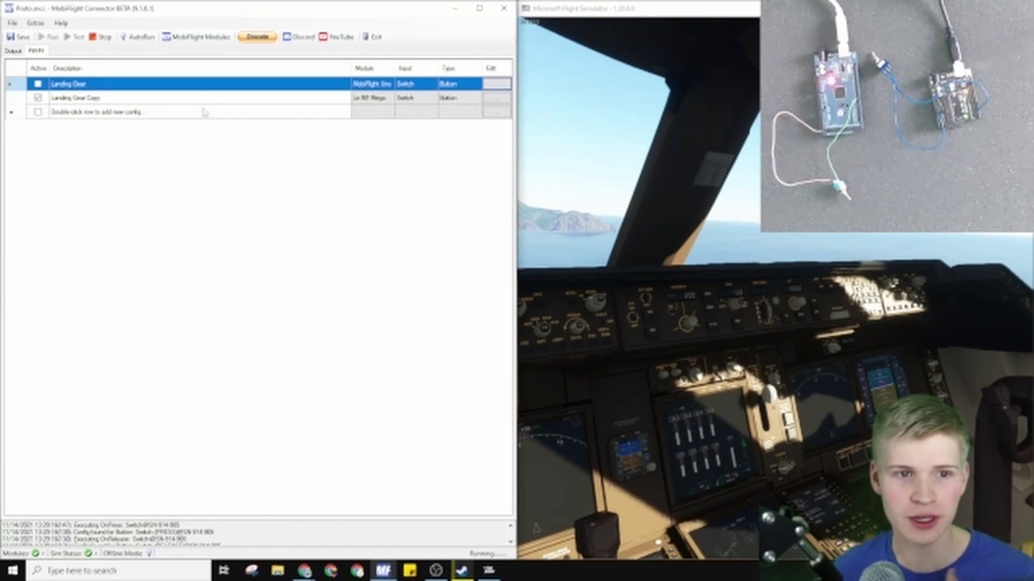
left_click(101, 36)
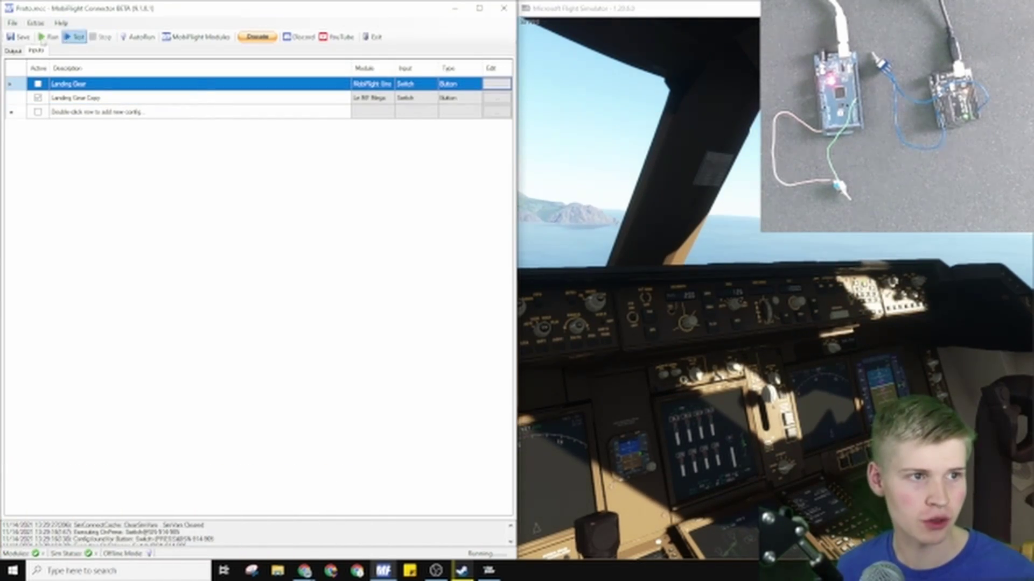
left_click(48, 37)
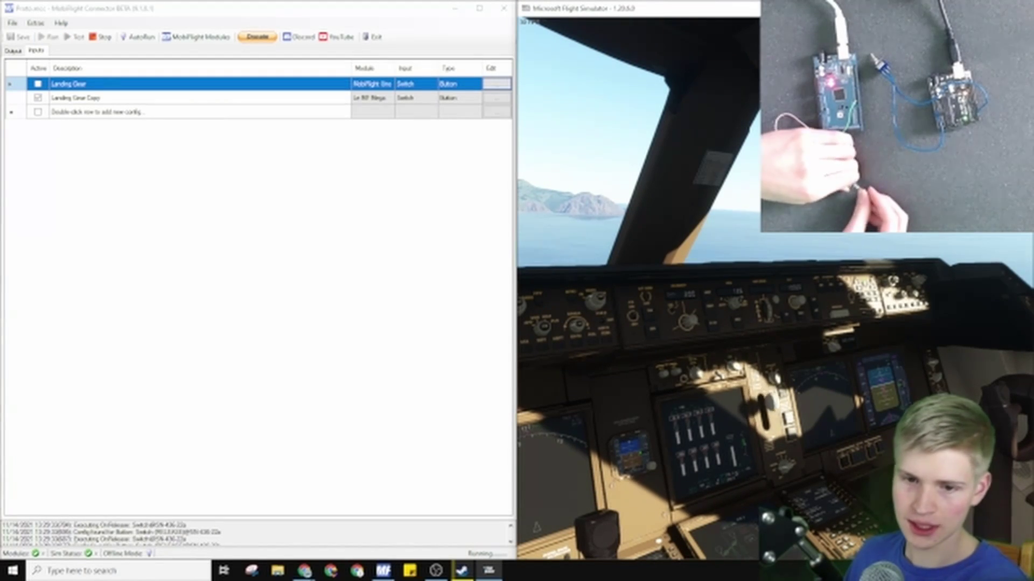